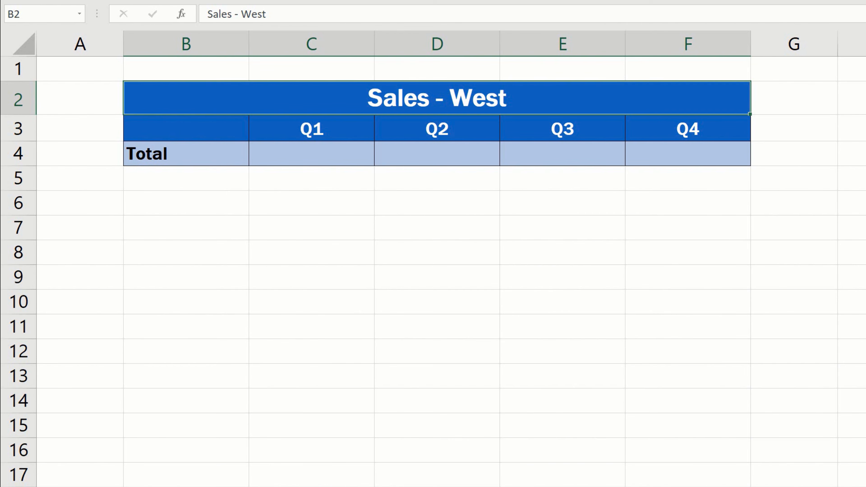
Link the Q1 total in C4 of the Totals - West sheet to cell C8 of the Sales - West sheet.
left_click(332, 153)
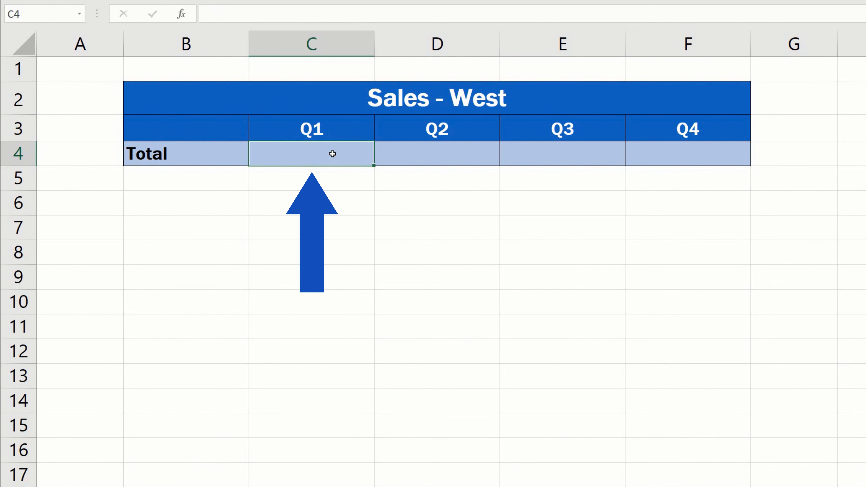
type("=")
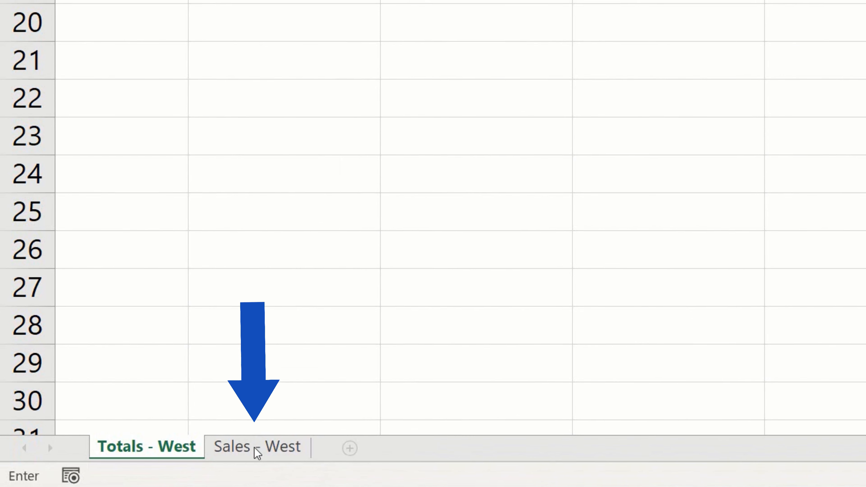
left_click(258, 445)
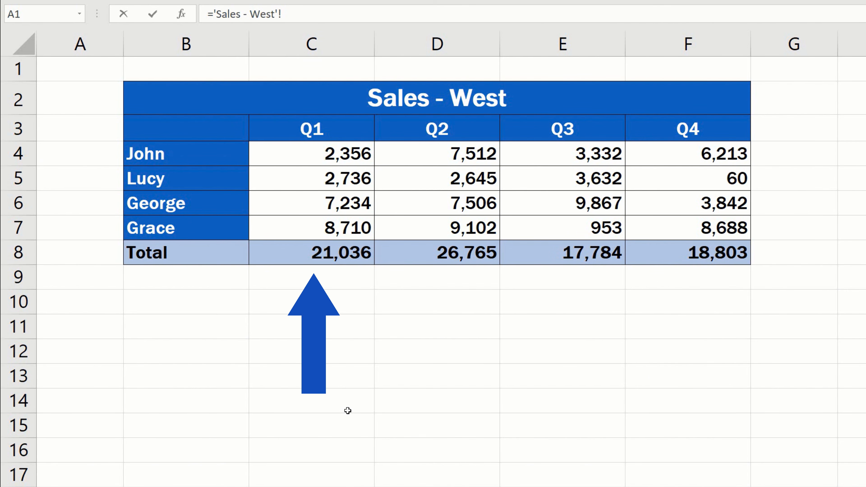
left_click(297, 251)
key("Return")
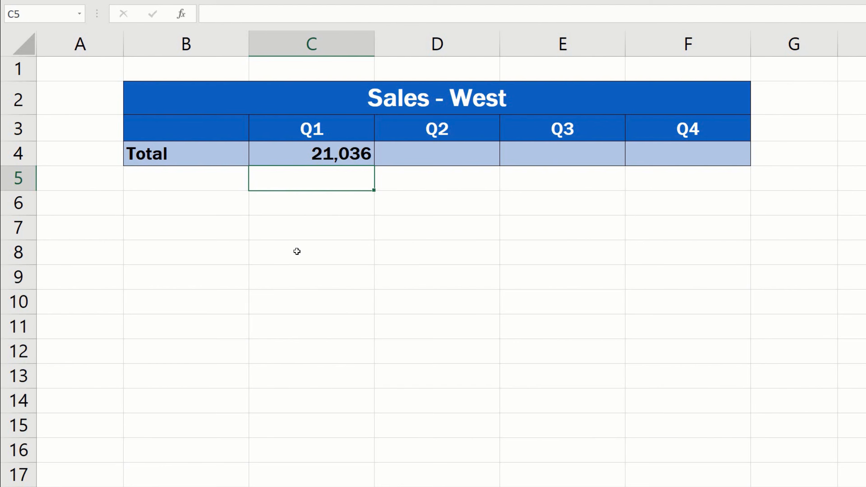
Check the link formula in C4 and fill it across the Total row through Q4.
double_click(301, 154)
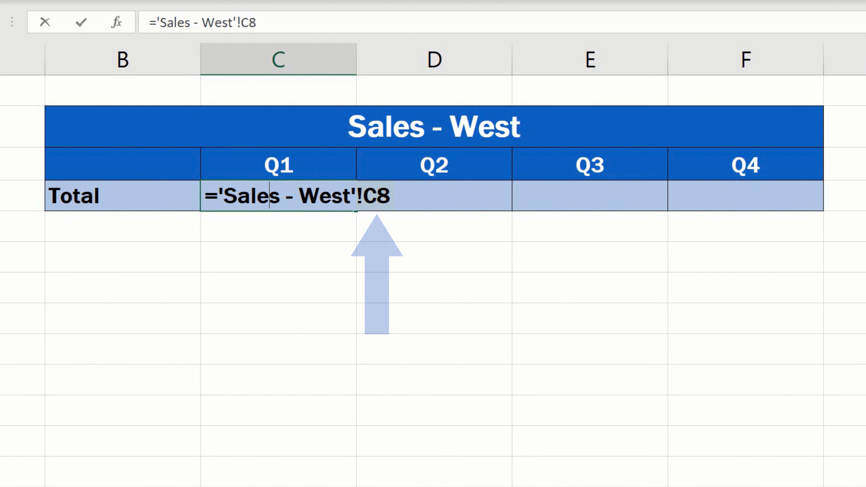
key("Return")
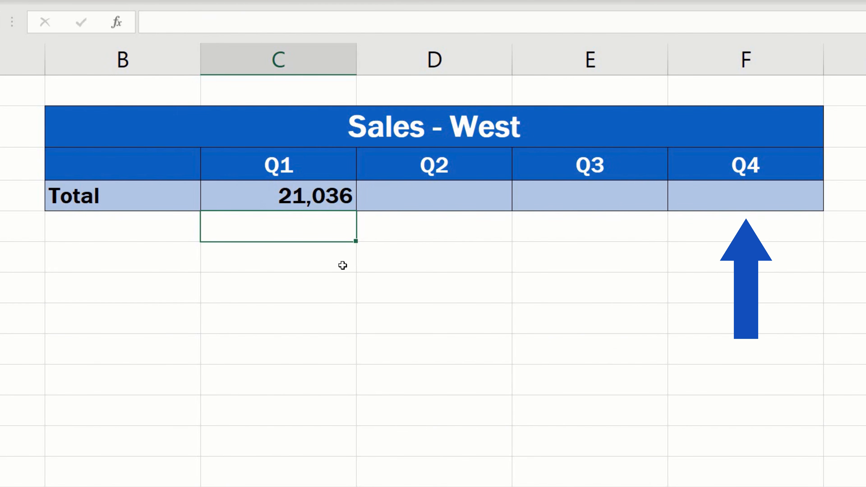
left_click(256, 191)
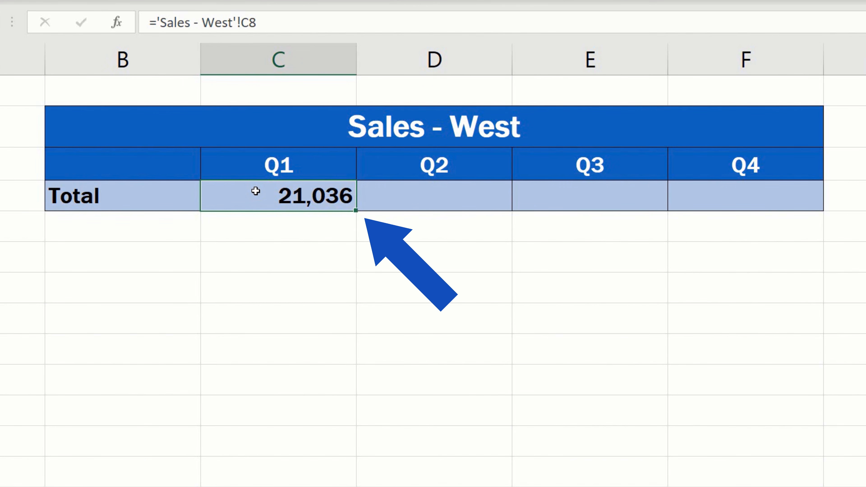
left_click_drag(355, 211, 794, 206)
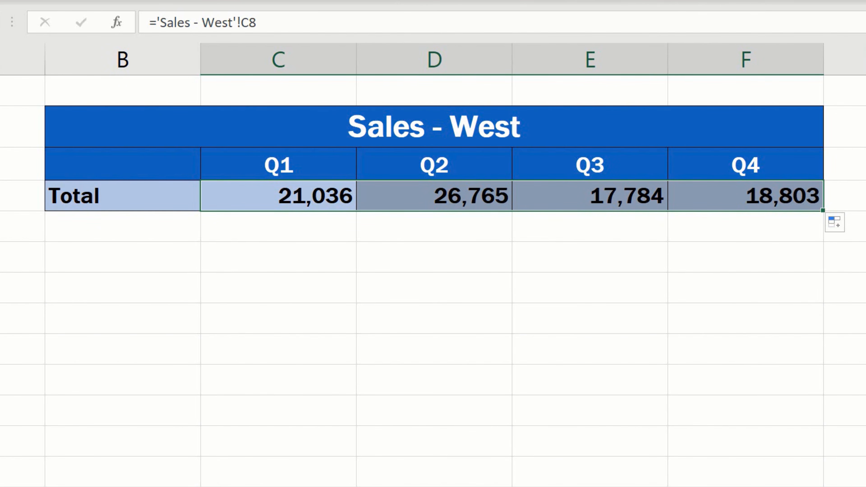
left_click(864, 348)
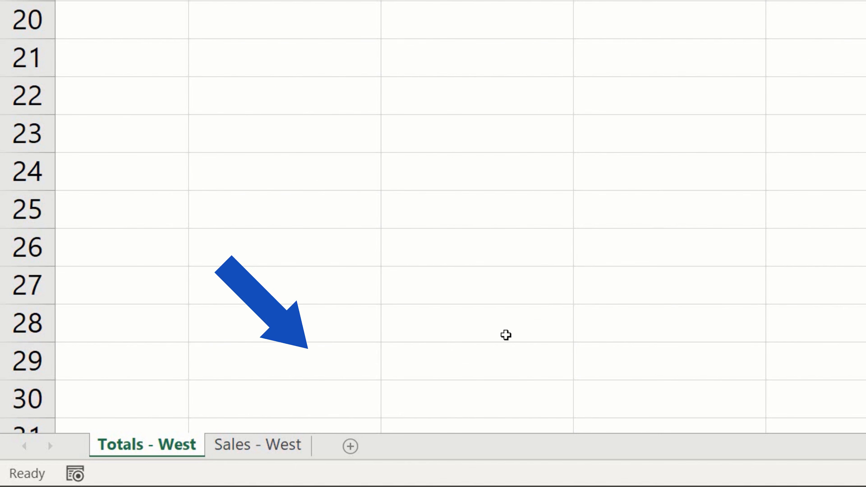
Change the Q1 sales value in C4 of the Sales - West sheet to 7852 and return to the Totals - West sheet.
left_click(271, 445)
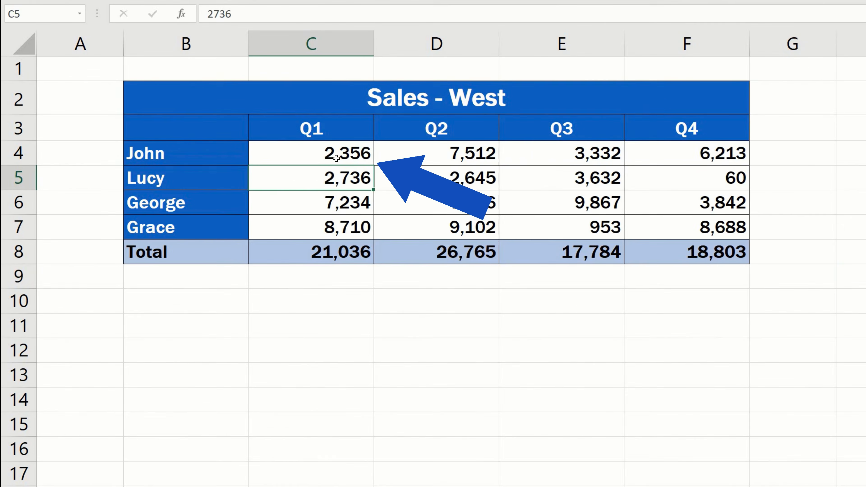
double_click(332, 157)
left_click_drag(327, 157, 376, 157)
type("7852")
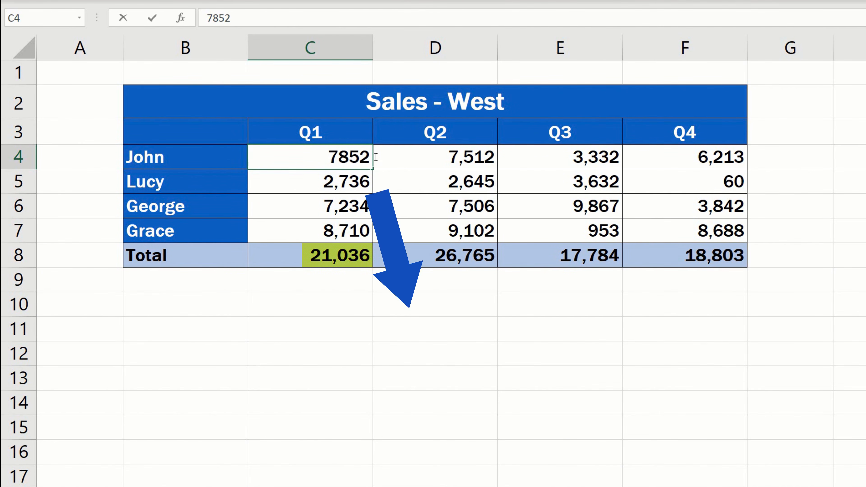
key("Return")
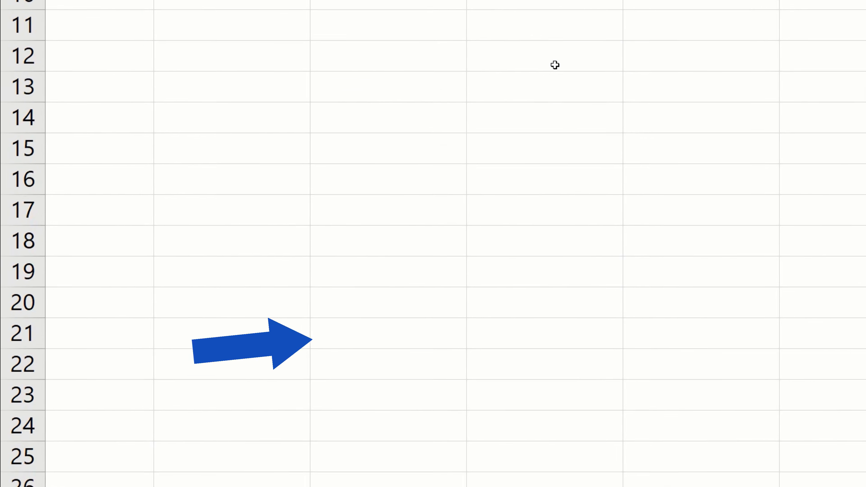
left_click(155, 444)
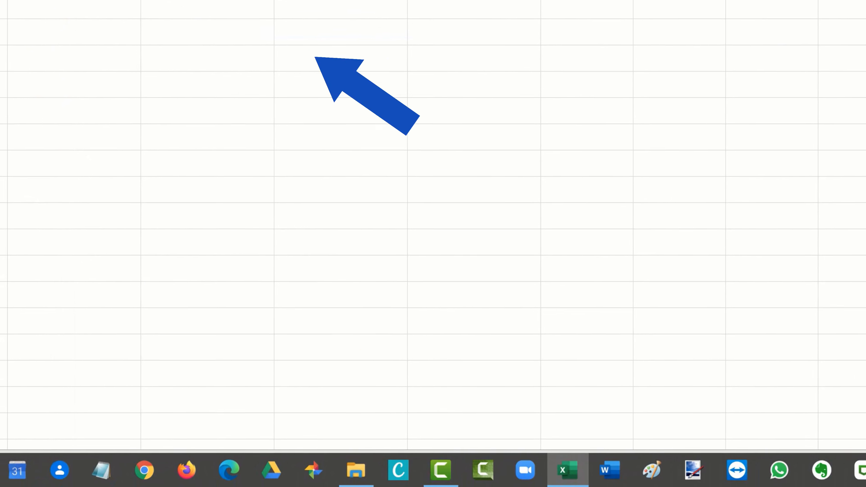
Open the Sales - East, Sales - Totals and Sales - West workbooks from the EasyClick Academy folder in File Explorer and show Sales - Totals.
left_click(362, 477)
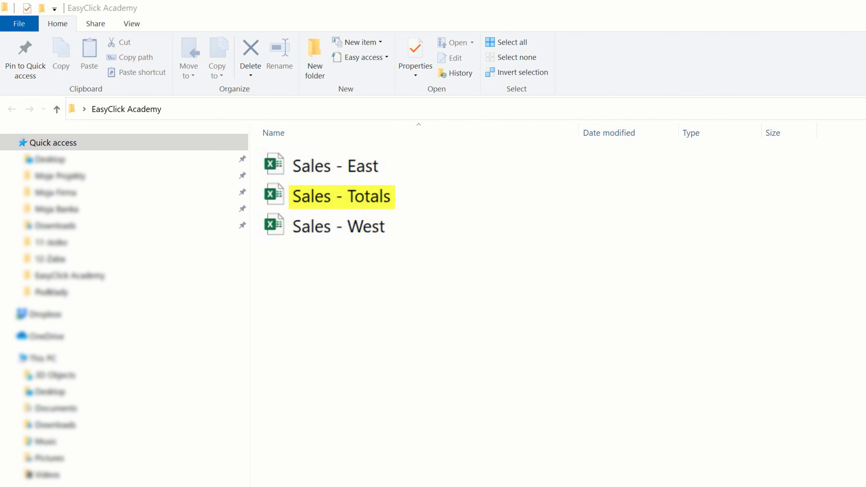
left_click_drag(342, 213, 296, 159)
right_click(296, 158)
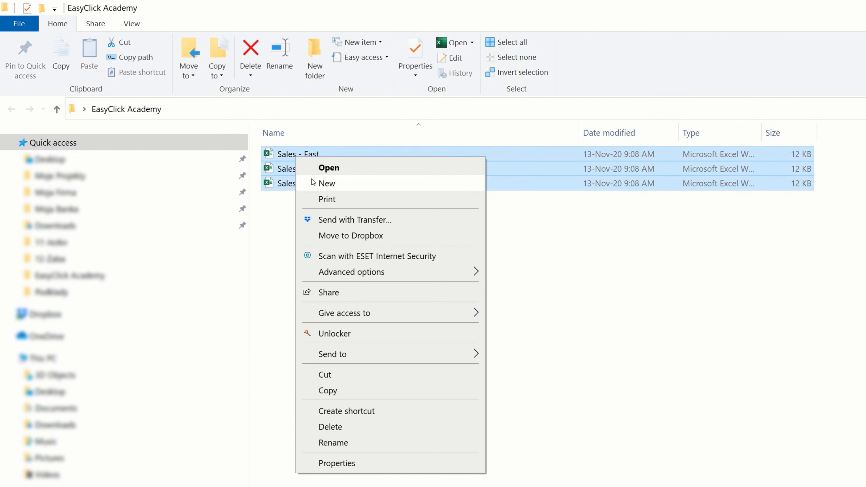
left_click(300, 168)
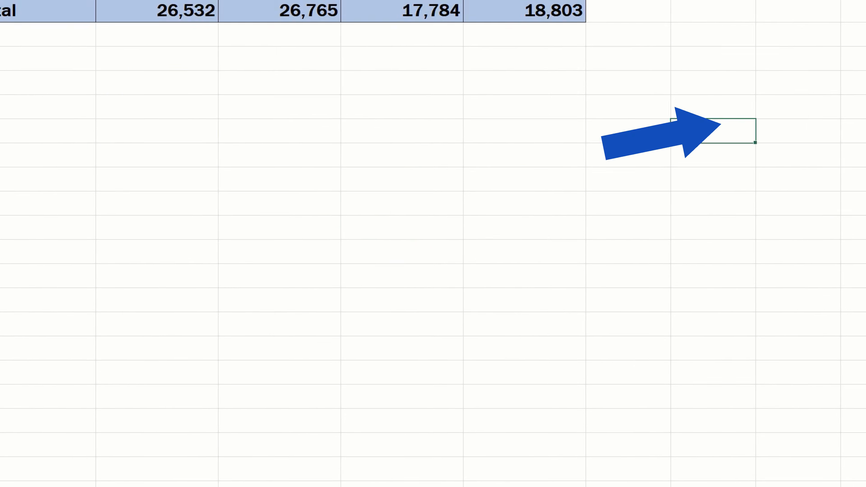
mouse_move(405, 477)
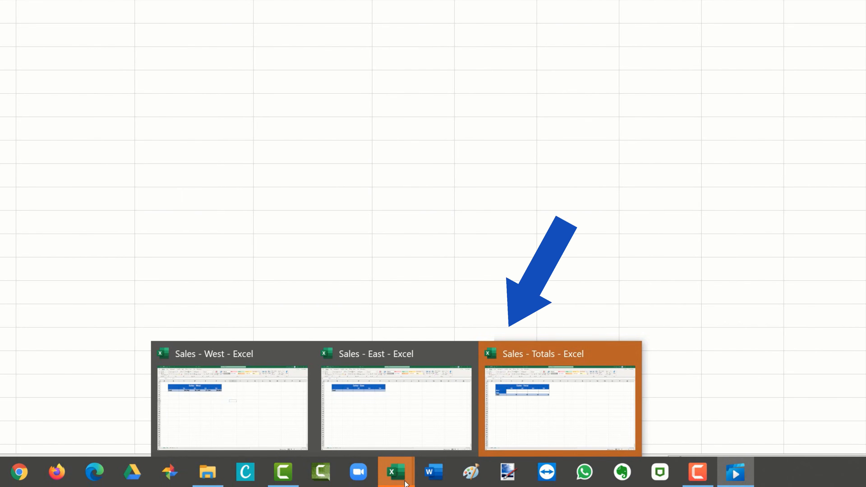
left_click(566, 433)
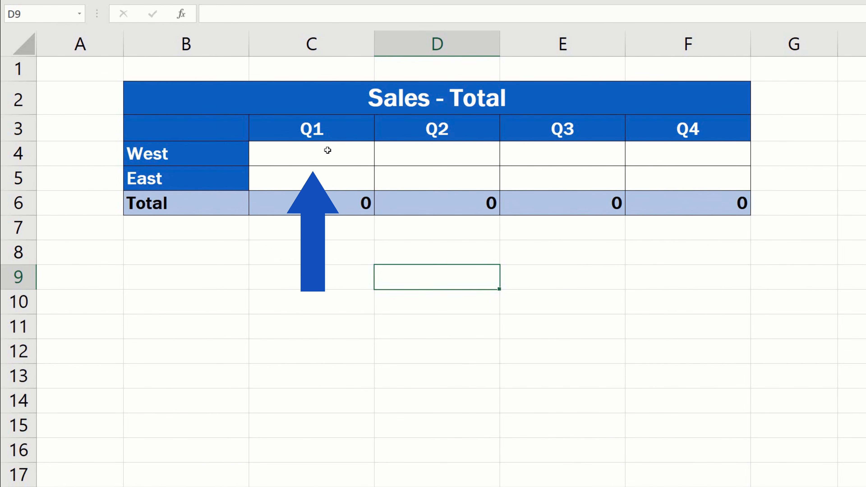
Link the West Q1 cell C4 to cell C4 on the Totals - West sheet of the Sales - West workbook.
left_click(327, 150)
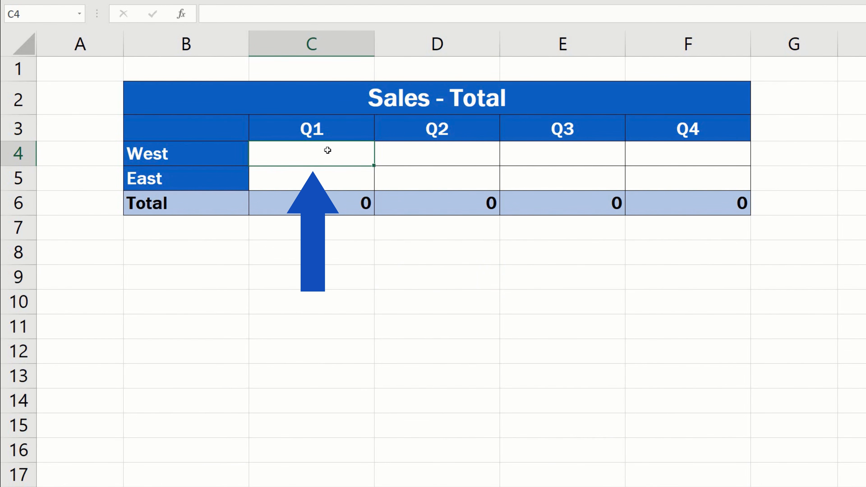
type("=")
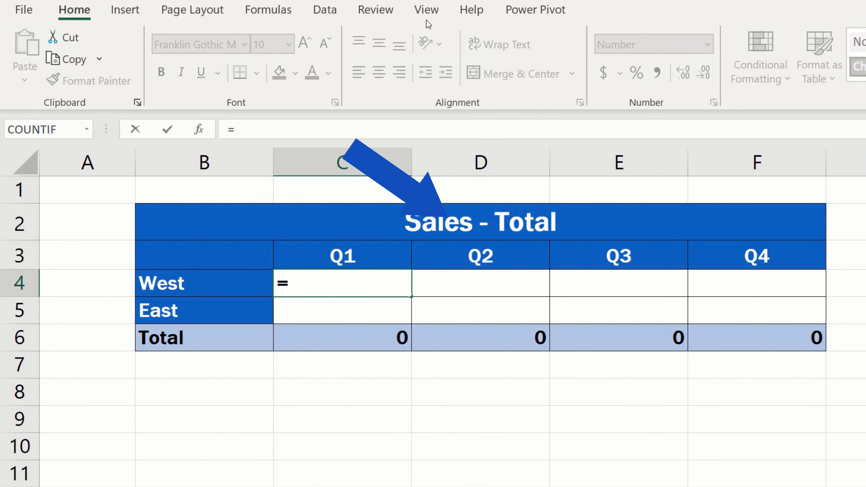
left_click(426, 11)
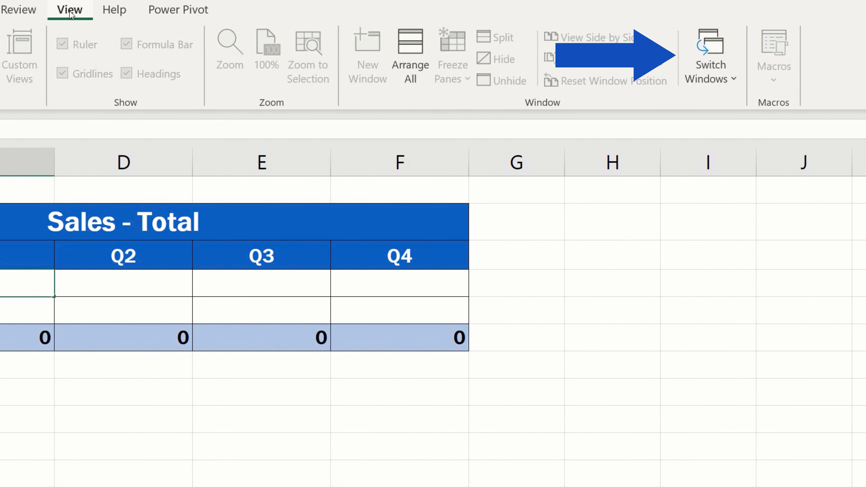
left_click(704, 52)
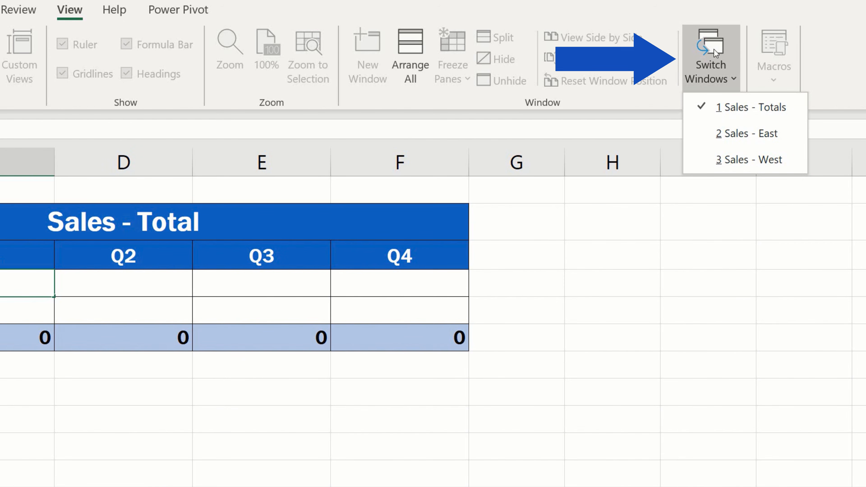
left_click(781, 158)
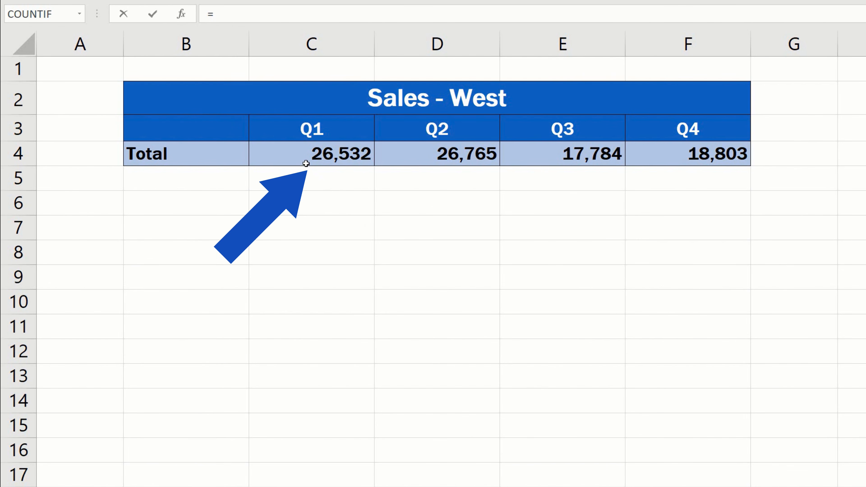
left_click(289, 172)
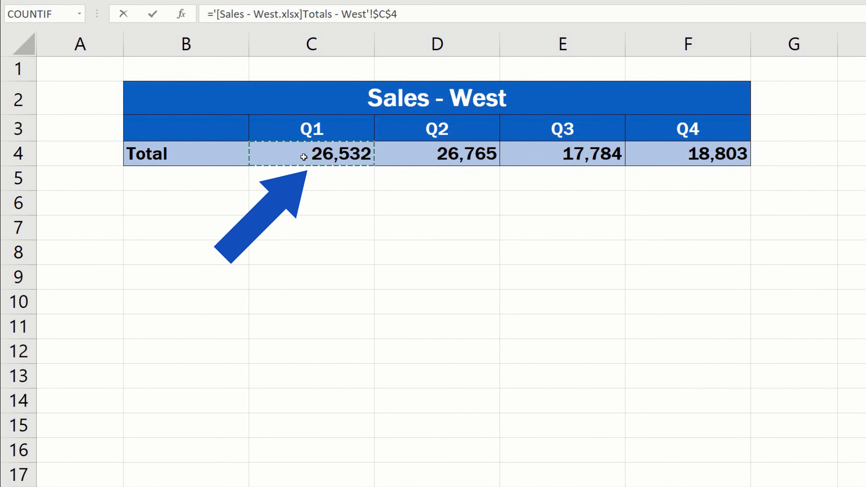
key("Return")
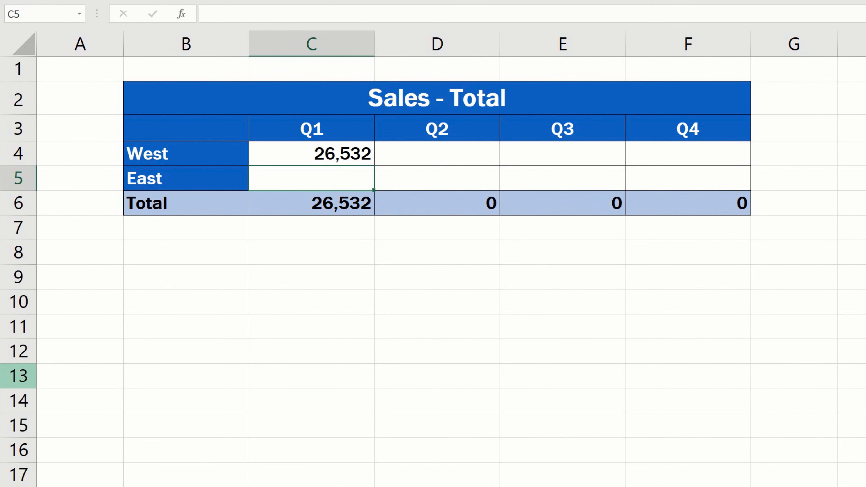
Make the West Q1 link a relative reference by removing both dollar signs, and fill it across through Q4.
key("alt+Tab")
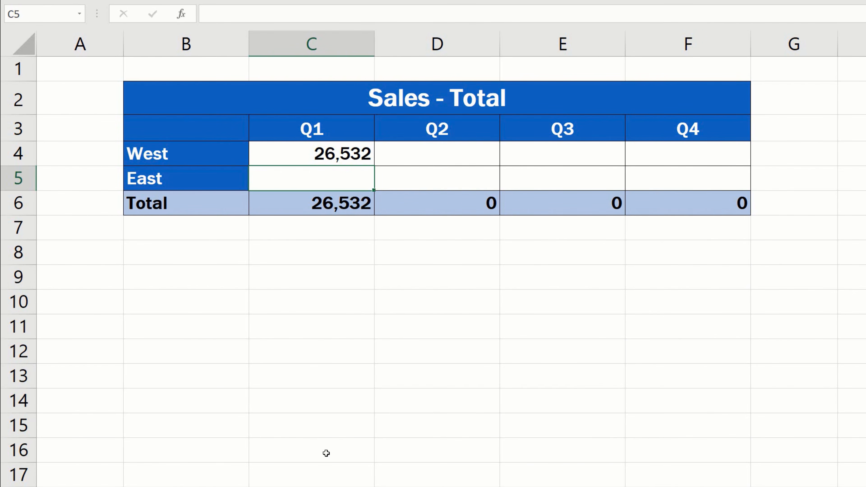
double_click(301, 158)
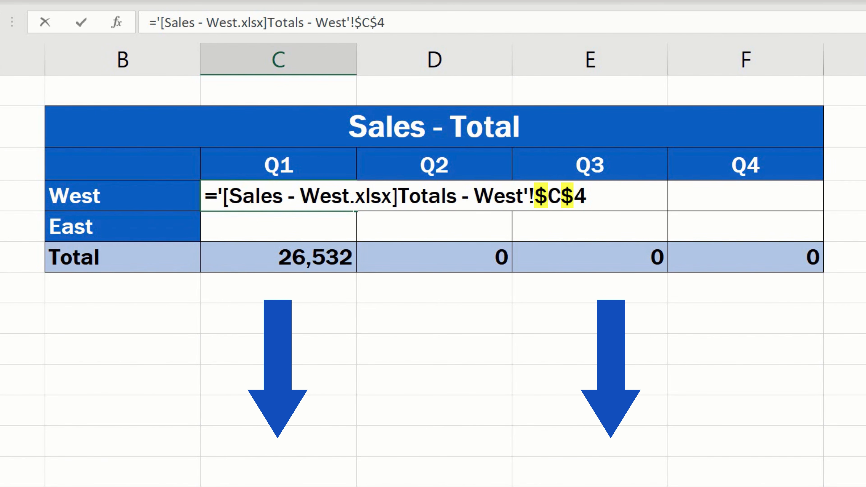
left_click_drag(534, 196, 559, 197)
key("Delete")
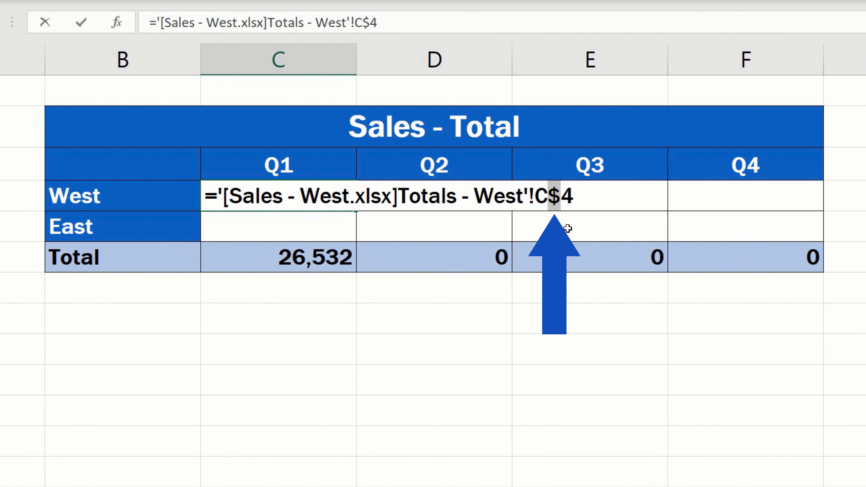
key("Delete")
key("Return")
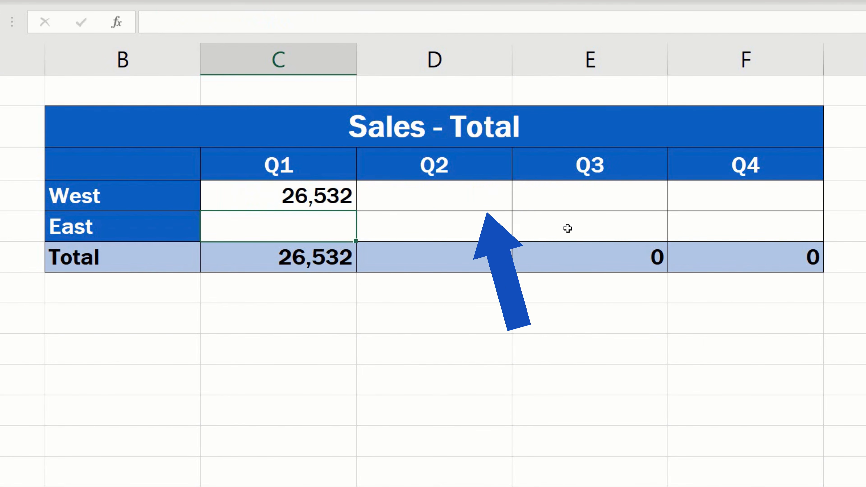
left_click(271, 197)
left_click_drag(355, 211, 762, 215)
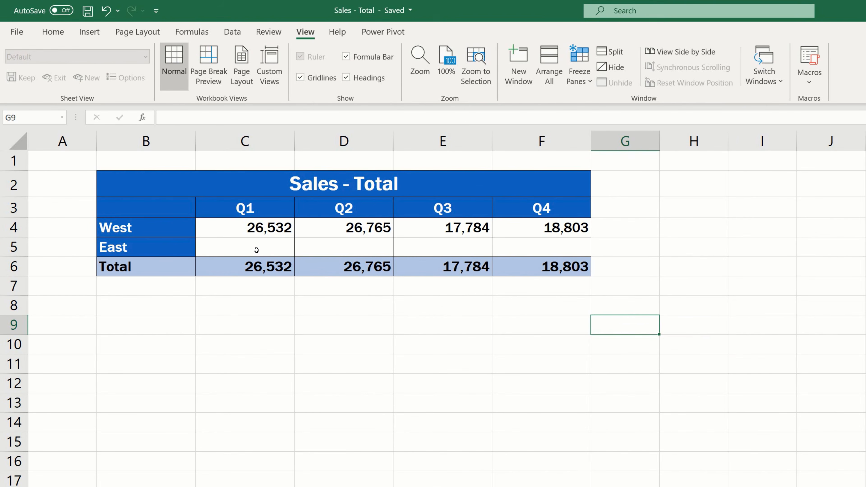
Link the East Q1 cell C5 to the Q1 total in cell C8 of the Sales - East workbook.
left_click(297, 228)
type("=")
left_click(763, 72)
left_click(786, 119)
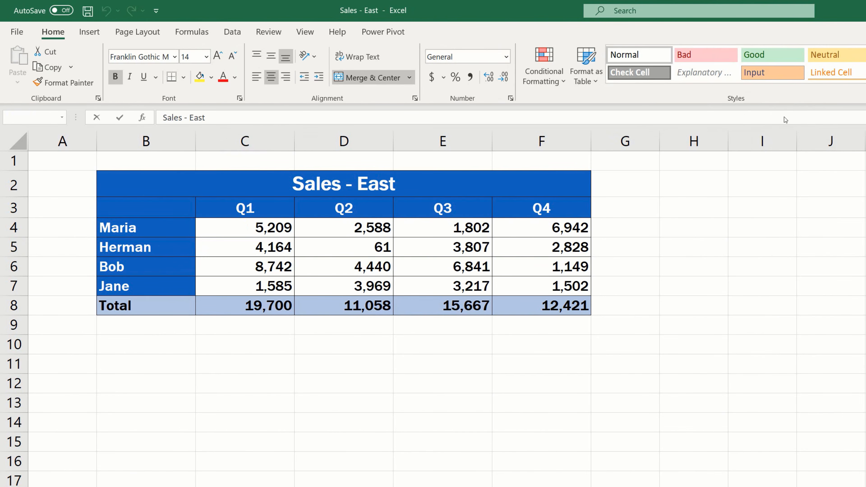
left_click(256, 307)
key("Return")
Convert the $C$8 reference in the East Q1 link to relative and fill the formula across through Q4.
key("F2")
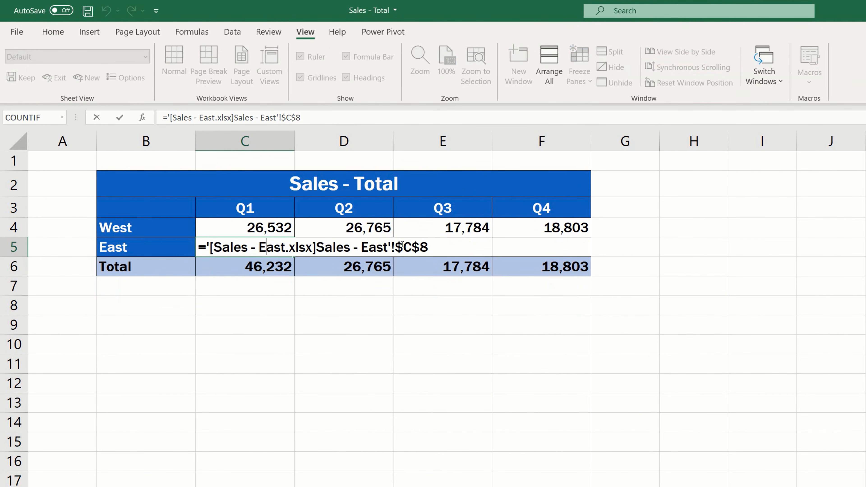
key("F4")
key("F4")
key("F4")
key("Return")
left_click(279, 248)
left_click_drag(293, 256, 586, 254)
left_click(691, 308)
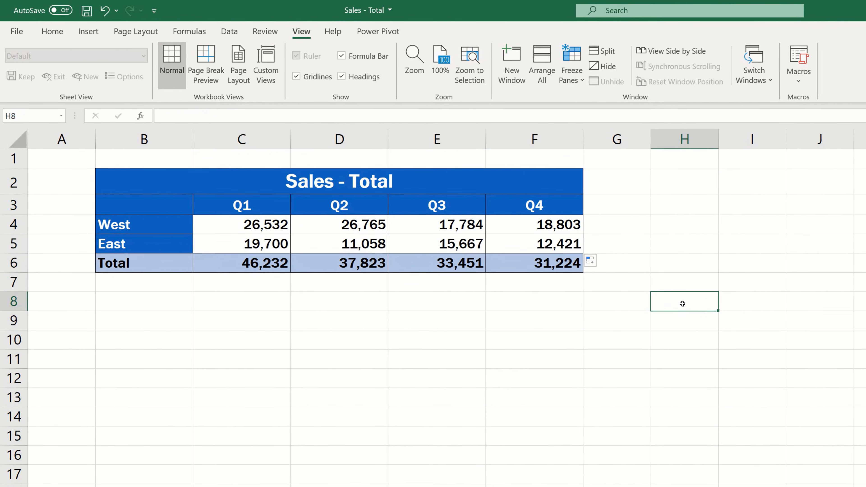